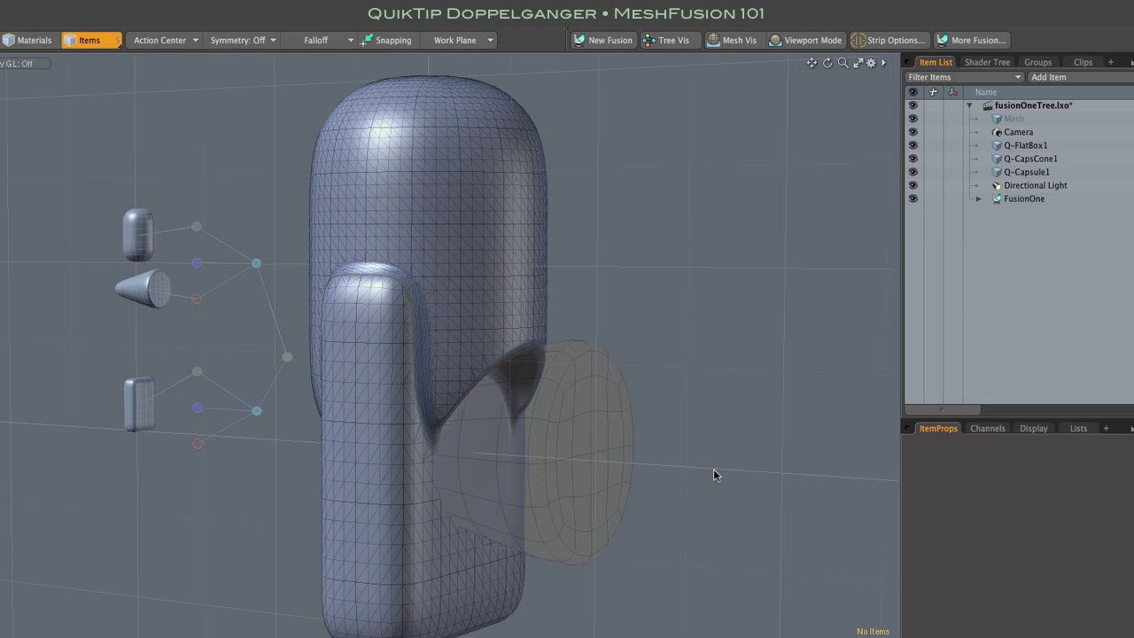
Move the Q-CapsCone1 trim mesh up the fused capsule to Y about 1.08 m.
left_click(610, 463)
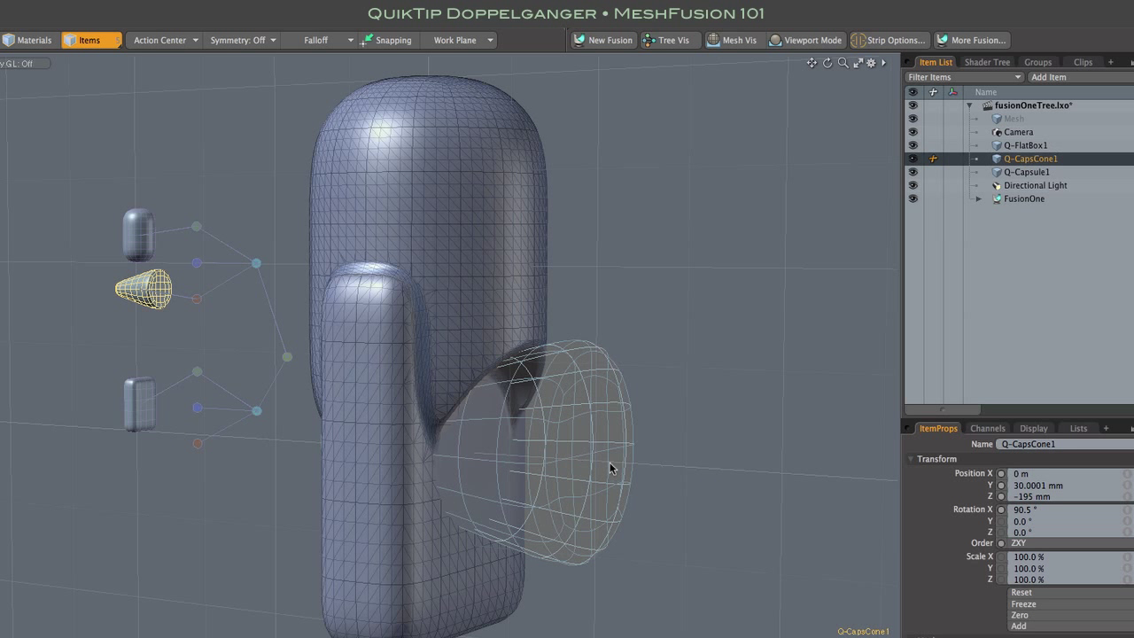
key("w")
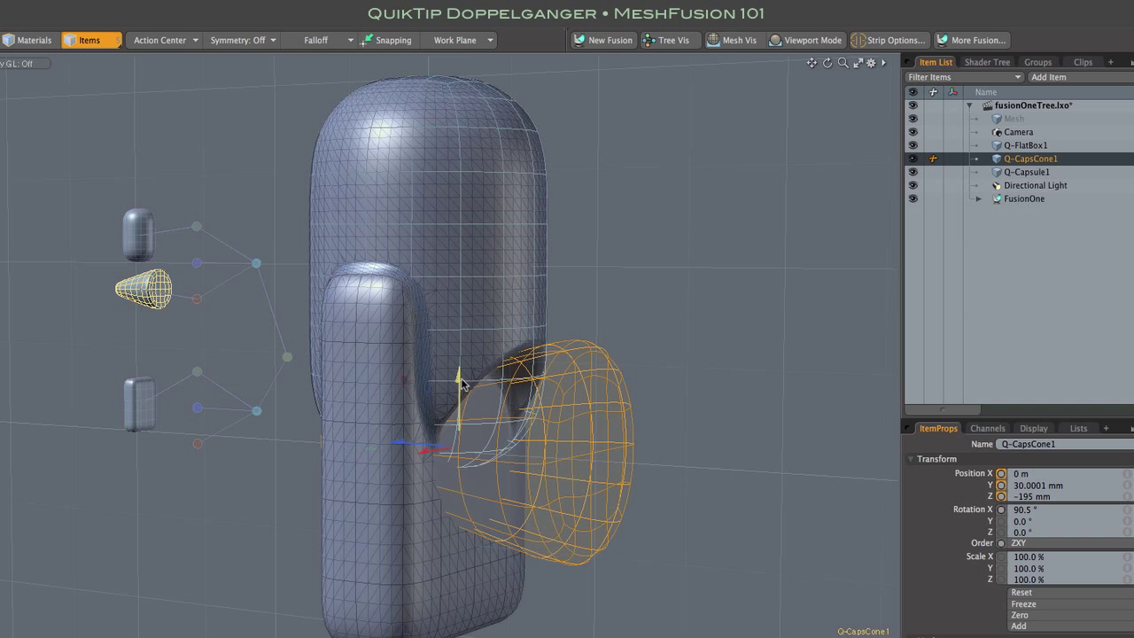
left_click_drag(461, 381, 460, 183)
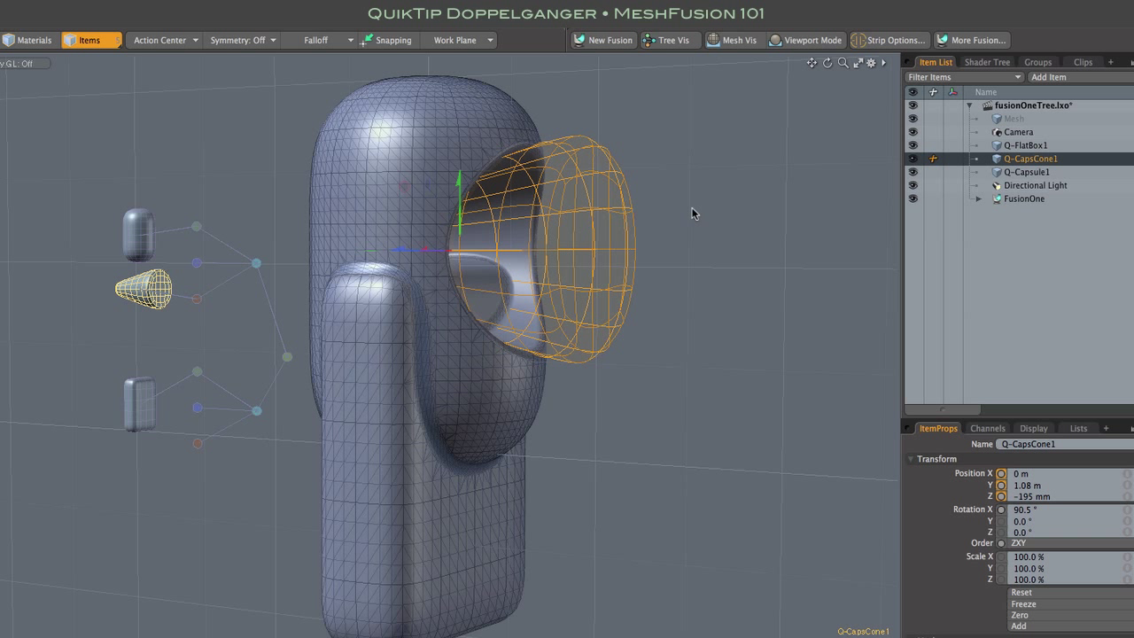
key("space")
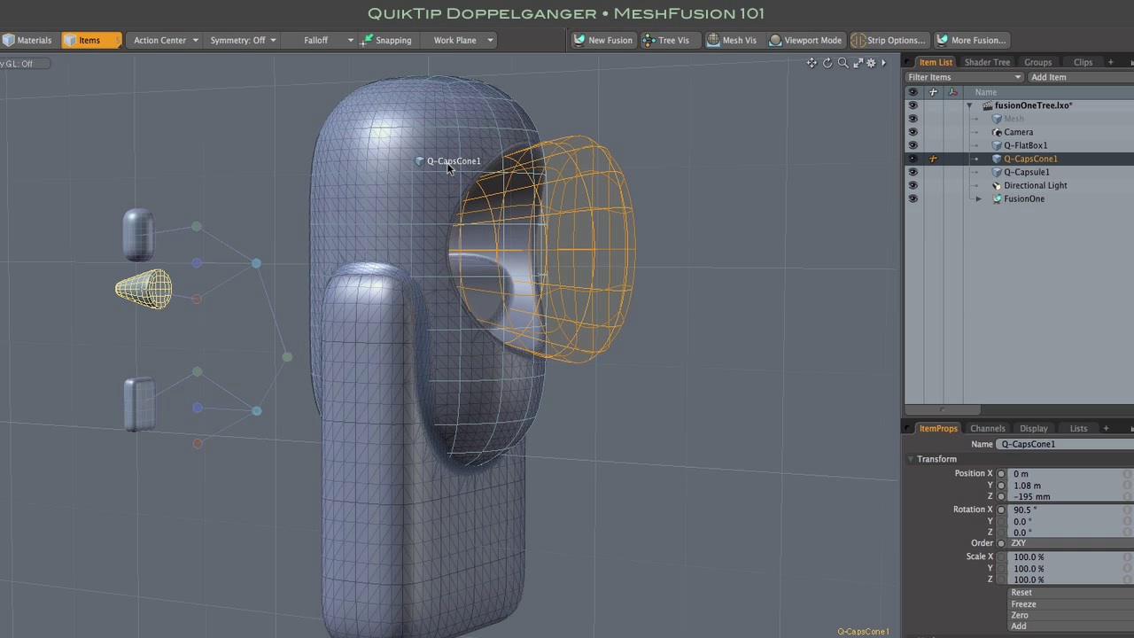
Create a non-Fusion duplicate of Q-CapsCone1 by dropping it on the fused capsule.
left_click_drag(447, 165, 448, 168)
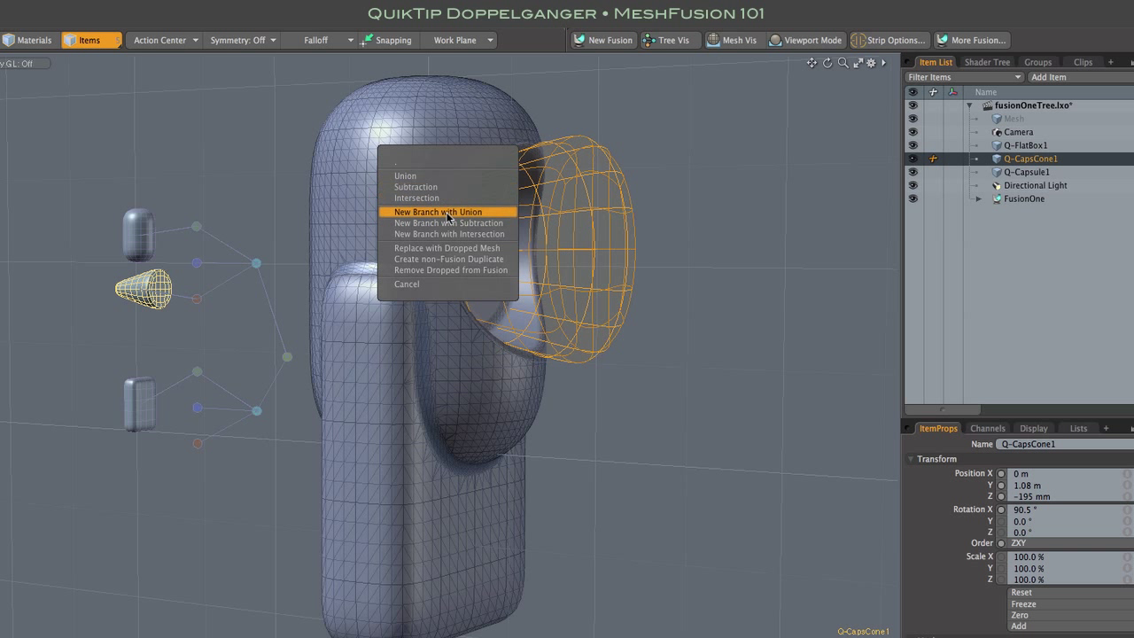
left_click(502, 261)
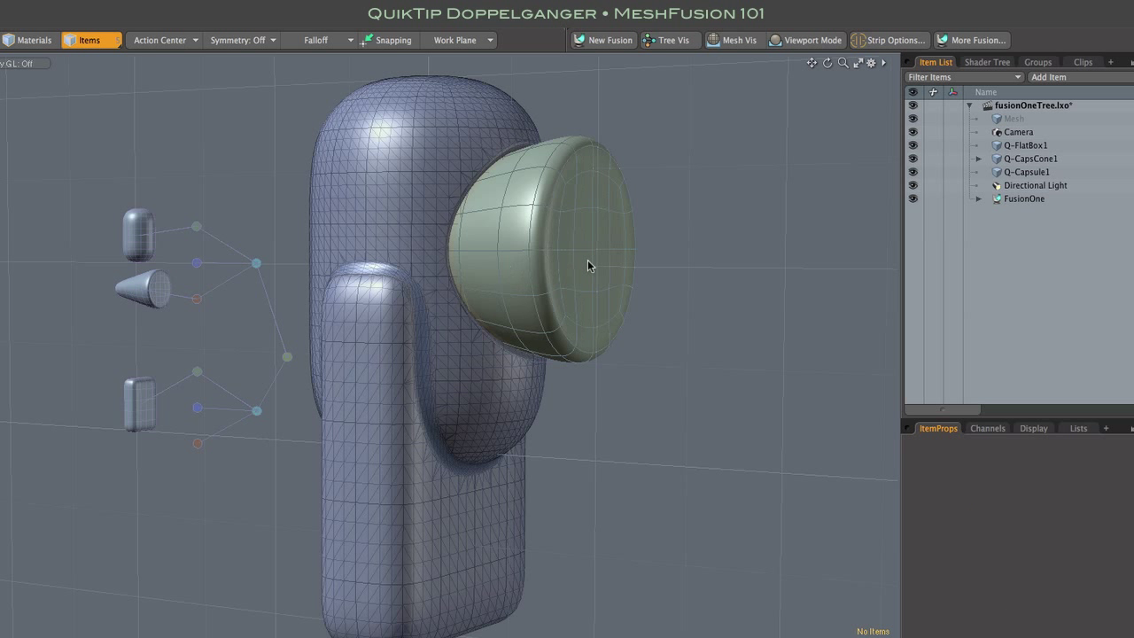
Expand Q-CapsCone1 in the item hierarchy, select its nested duplicate and examine it on the capsule from several angles.
scroll(182, 271, "down", 2)
scroll(157, 278, "up", 2)
scroll(160, 283, "up", 2)
left_click(165, 285)
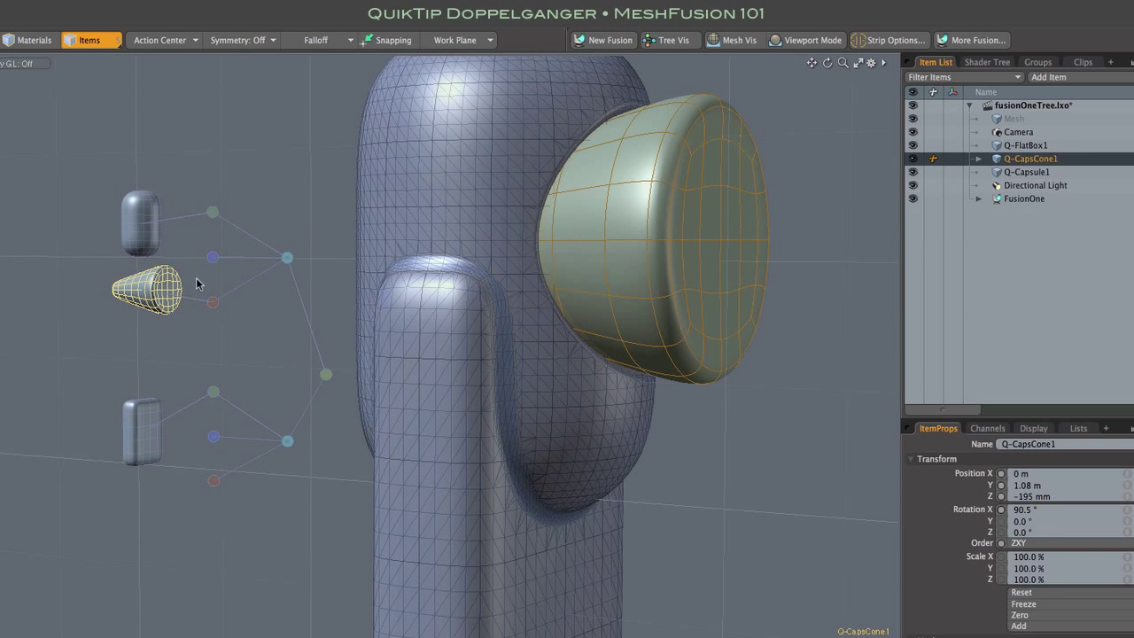
left_click(979, 159)
left_click(1034, 173)
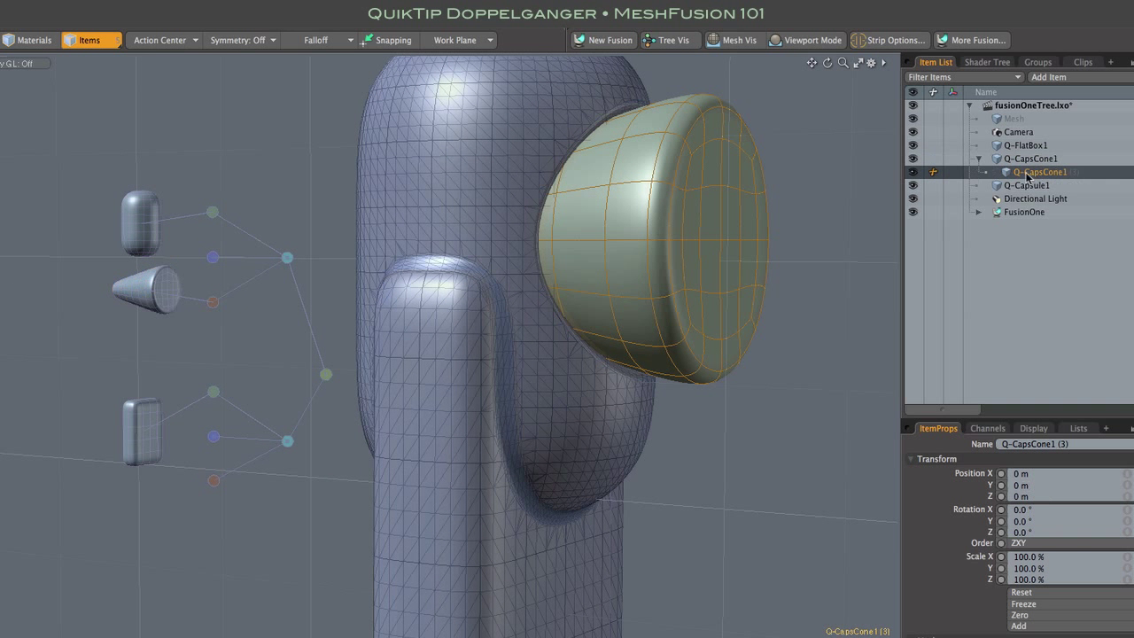
left_click(914, 173)
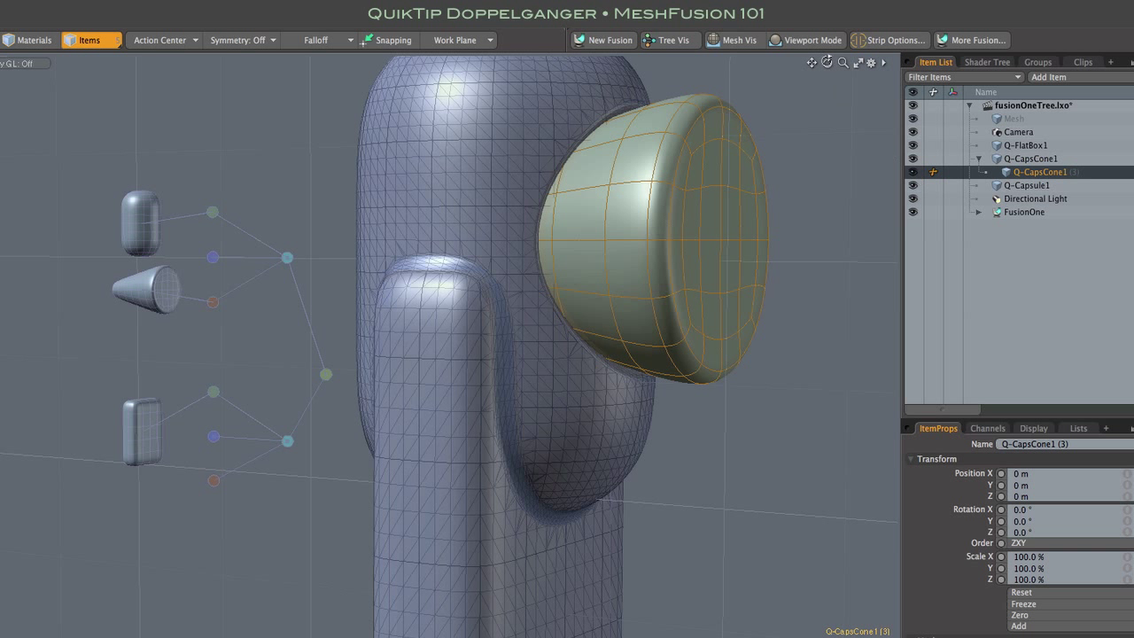
left_click_drag(826, 63, 795, 66)
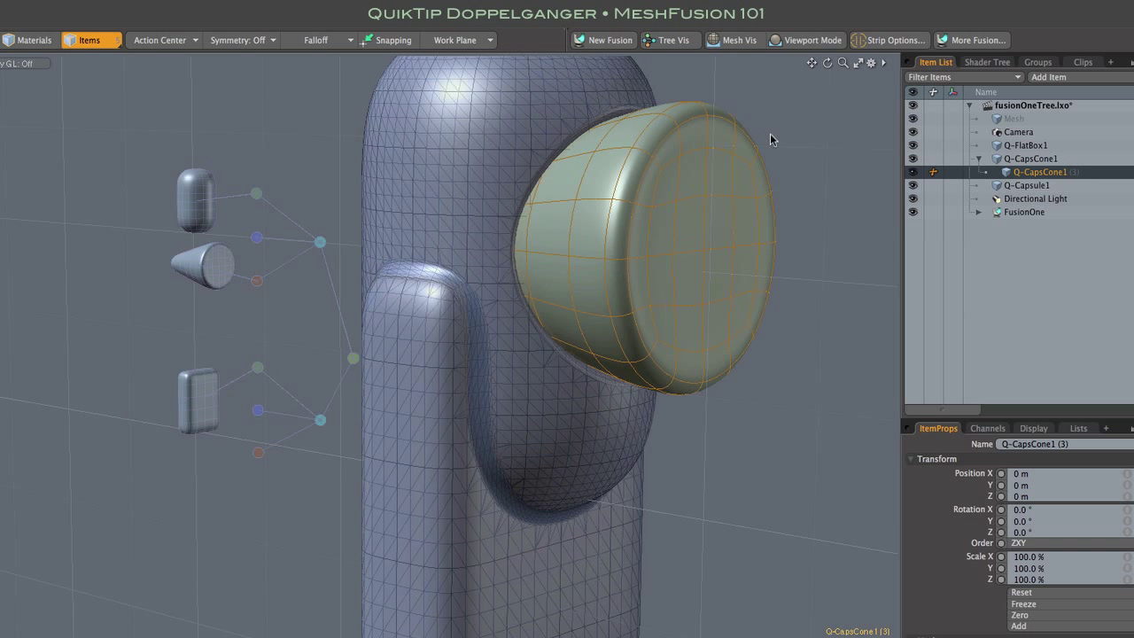
scroll(771, 134, "down", 3)
left_click_drag(771, 134, 668, 202, "alt+shift")
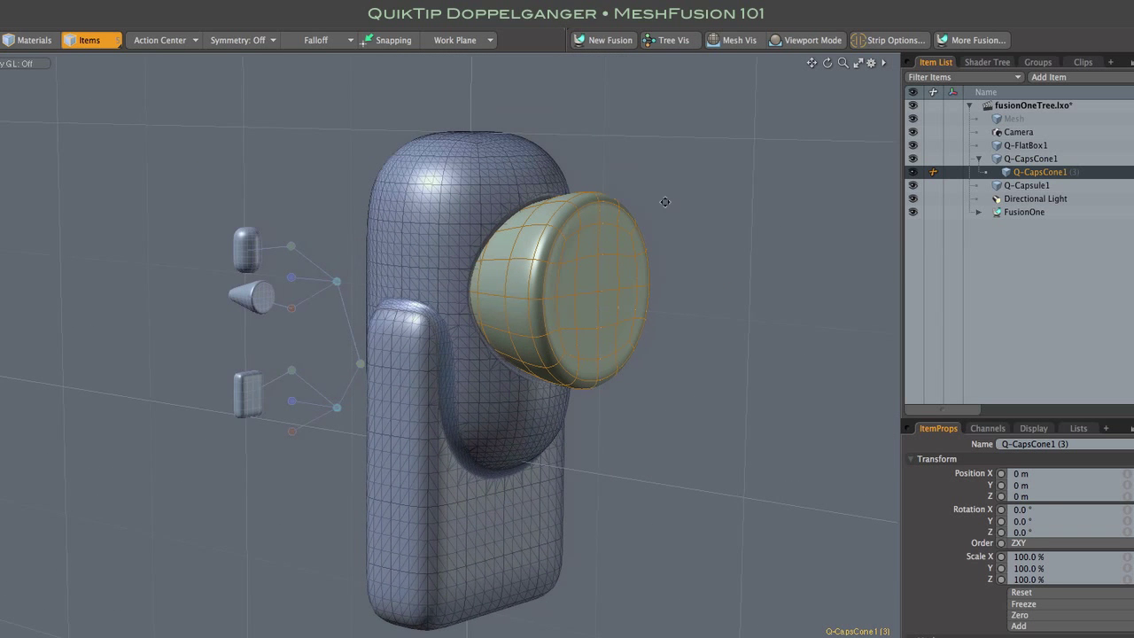
Move the parent Q-CapsCone1 together with its duplicate to Y about 1.67 m and Z about 310 mm.
scroll(673, 202, "up", 3)
key("Up")
key("w")
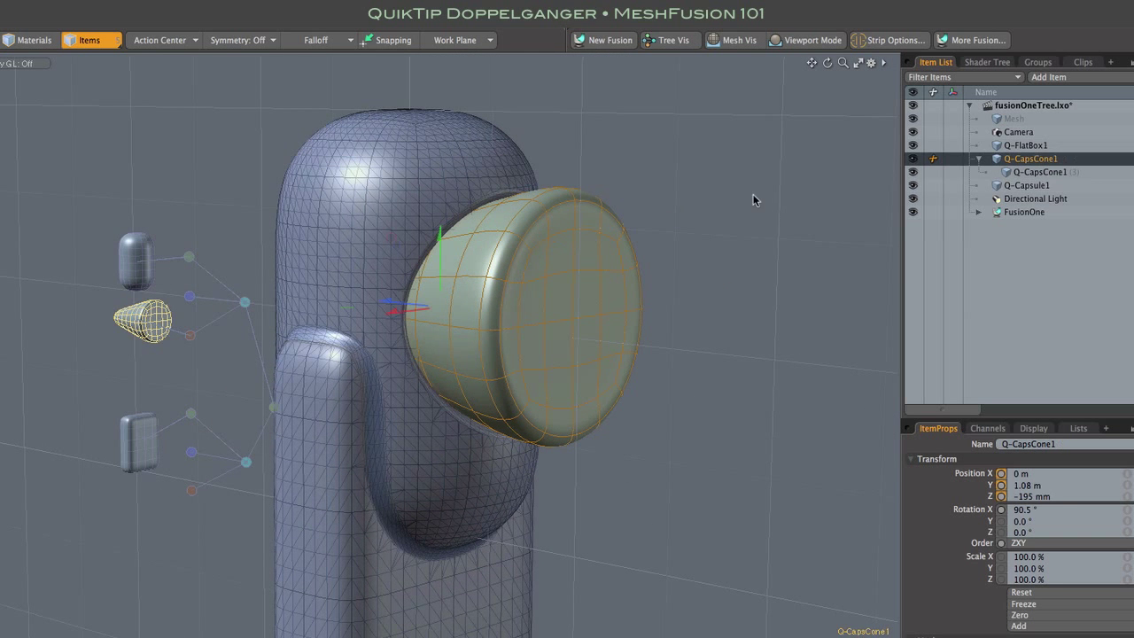
left_click_drag(440, 245, 440, 159)
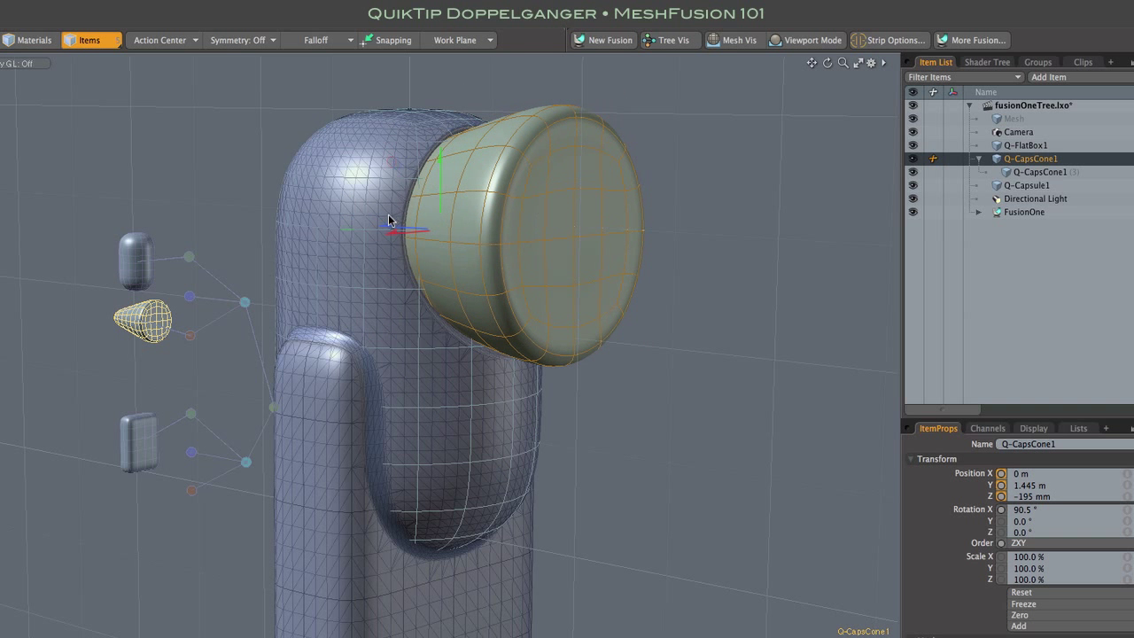
left_click_drag(667, 126, 663, 167, "alt")
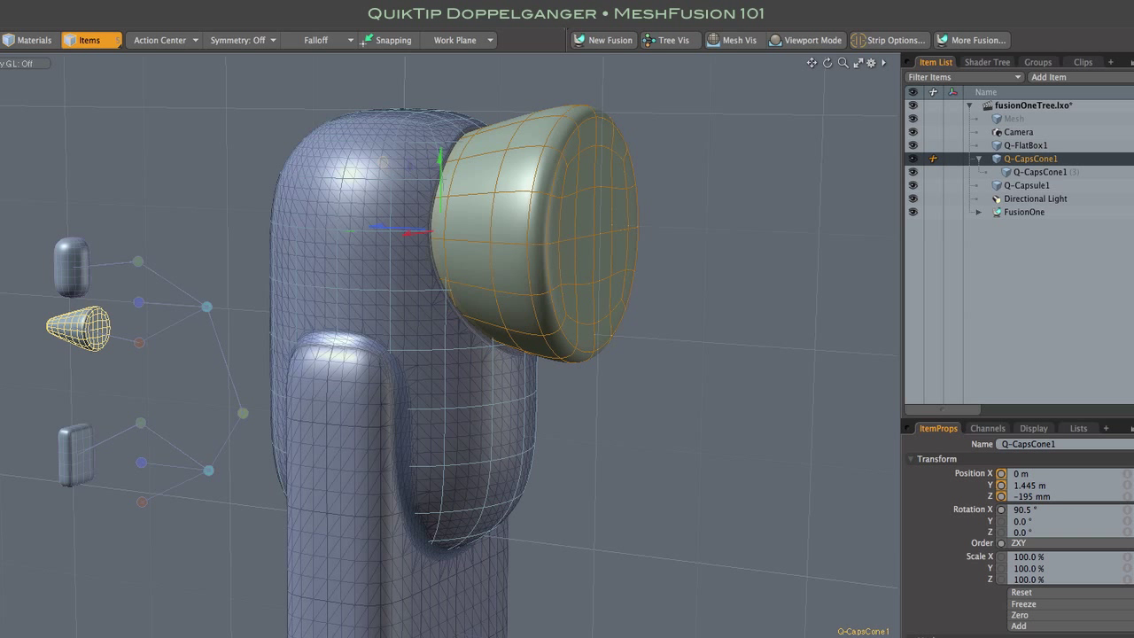
left_click_drag(386, 167, 290, 111)
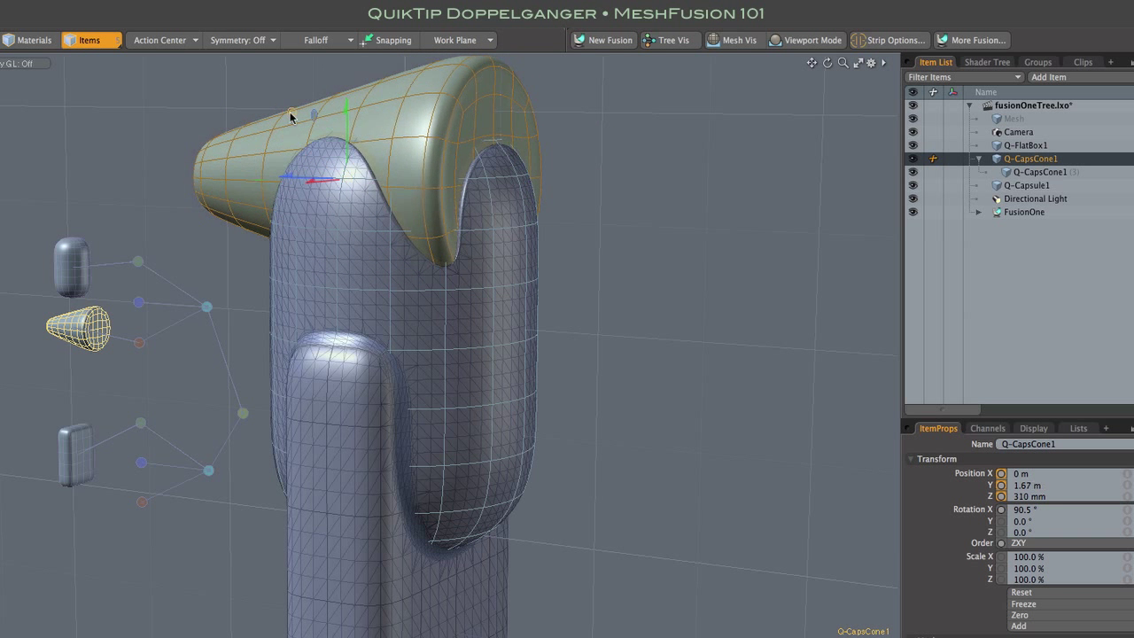
Scale the nested cone duplicate uniformly to about 96.5%.
left_click(1033, 171)
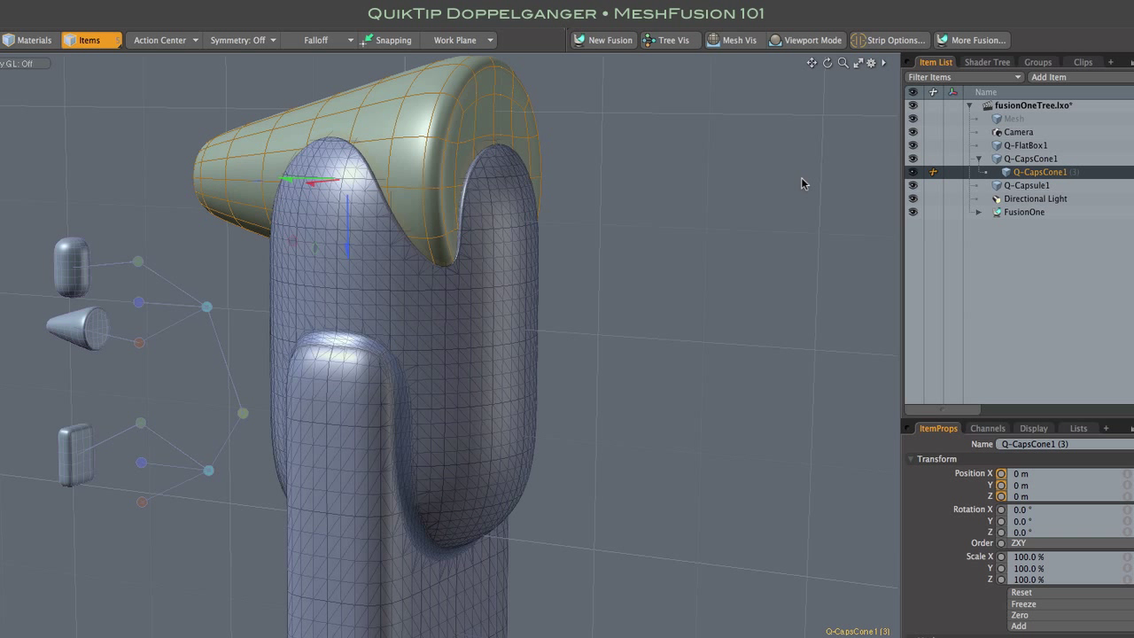
key("r")
left_click_drag(352, 186, 409, 268)
left_click_drag(353, 182, 364, 185)
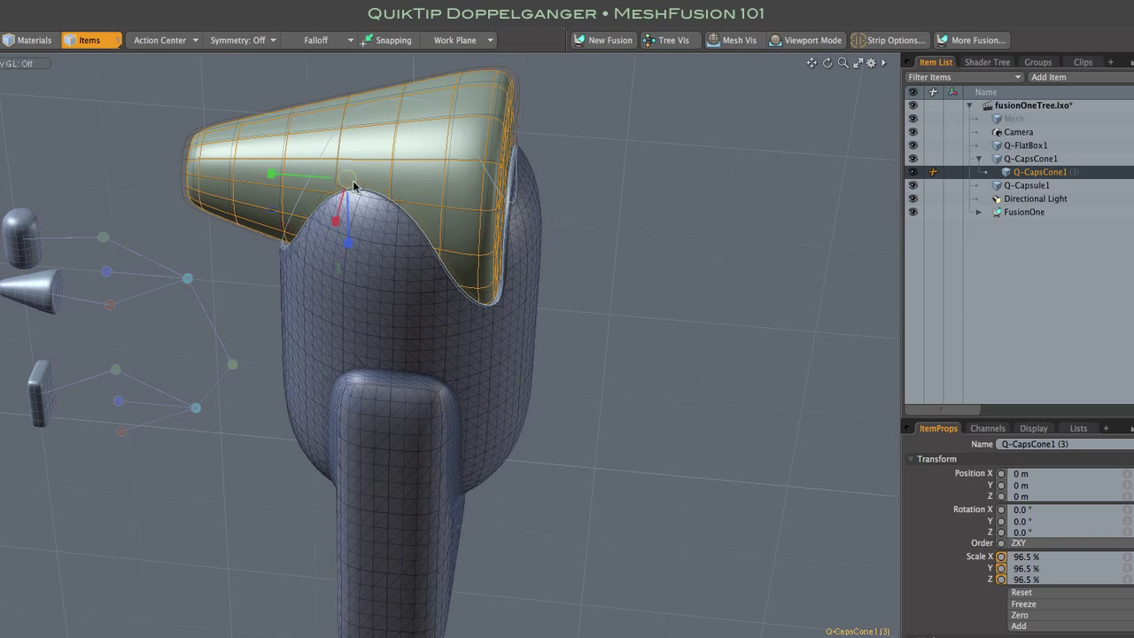
Select the parent Q-CapsCone1 and hide the fusion's source meshes with Mesh Vis.
left_click(602, 139)
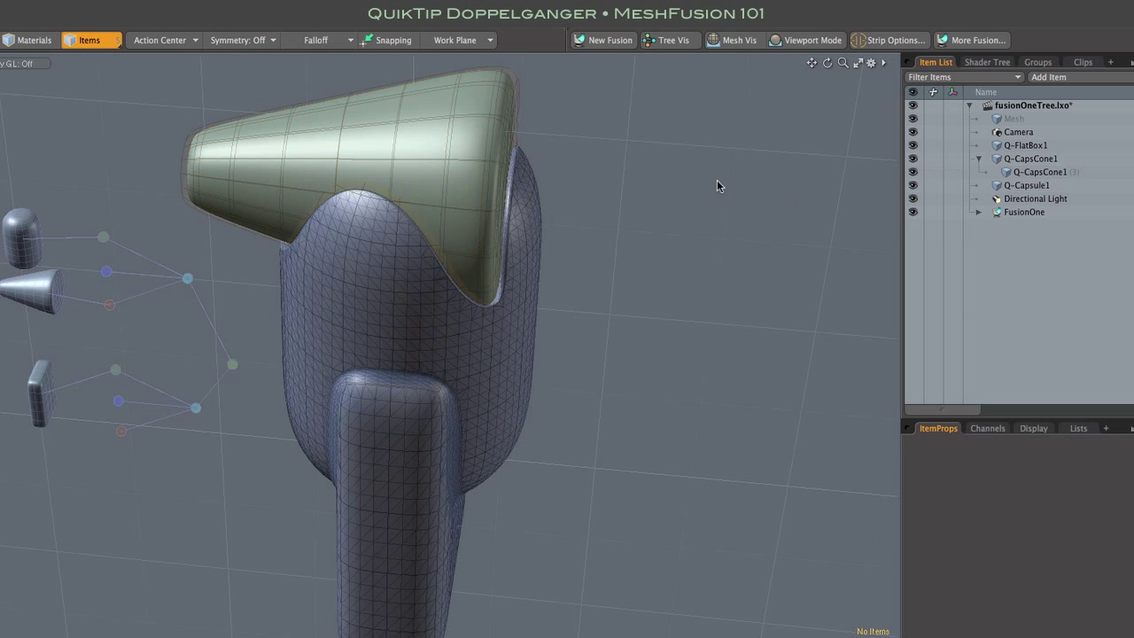
left_click(518, 120)
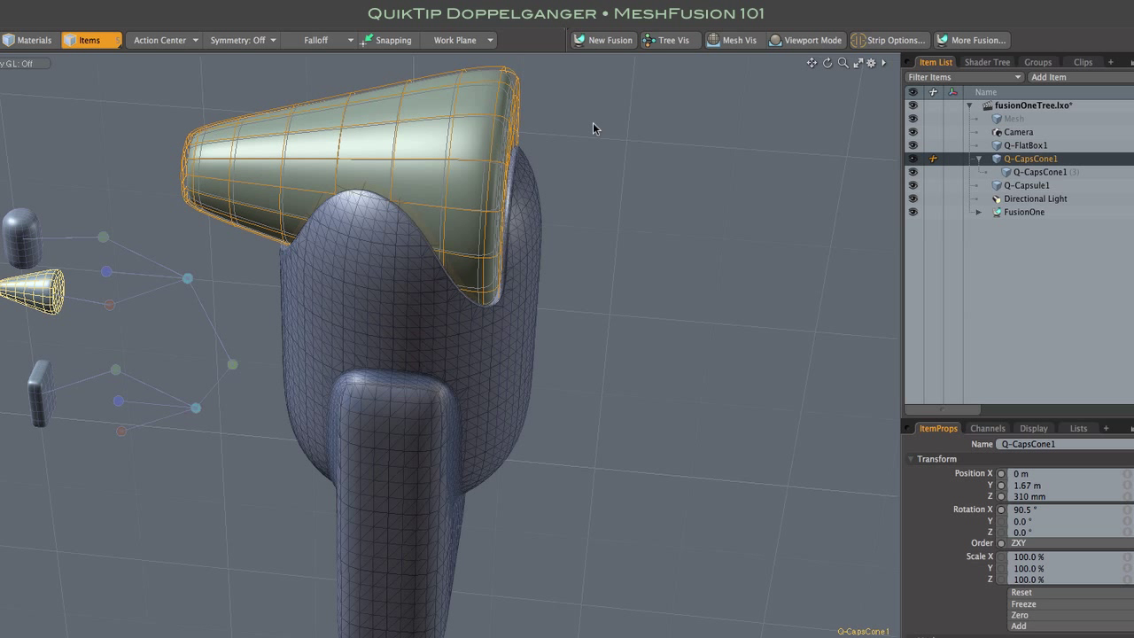
left_click(734, 41)
Rotate the parent cone to about 50.5° in X and move it to Y about 1.68 m, Z about -70 mm.
key("e")
left_click_drag(429, 145, 408, 186)
key("w")
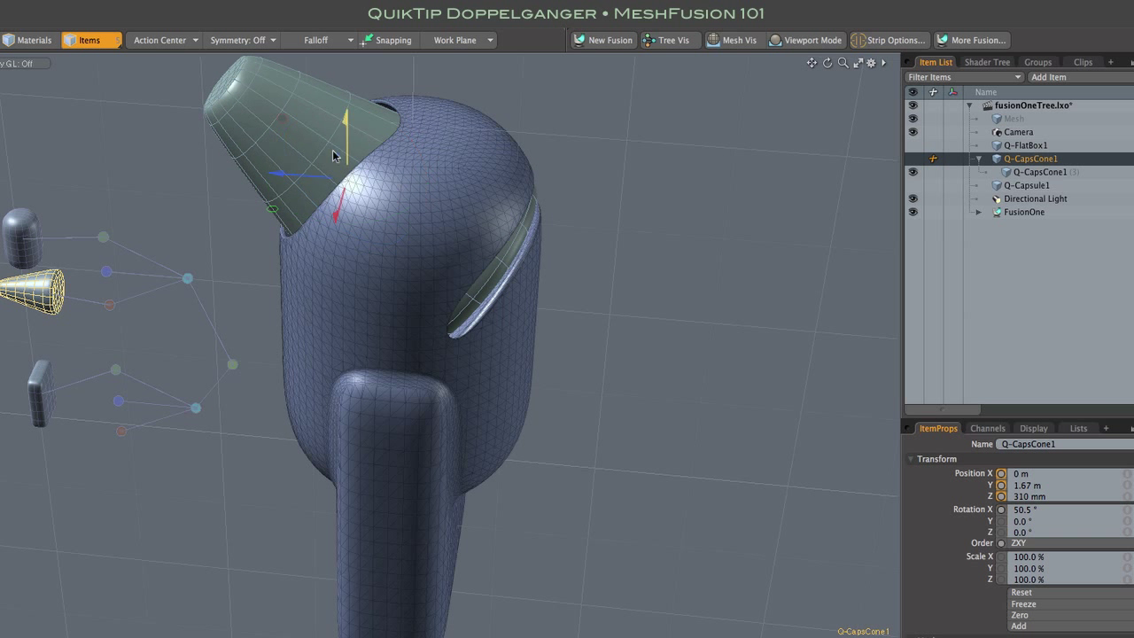
left_click_drag(315, 146, 400, 161)
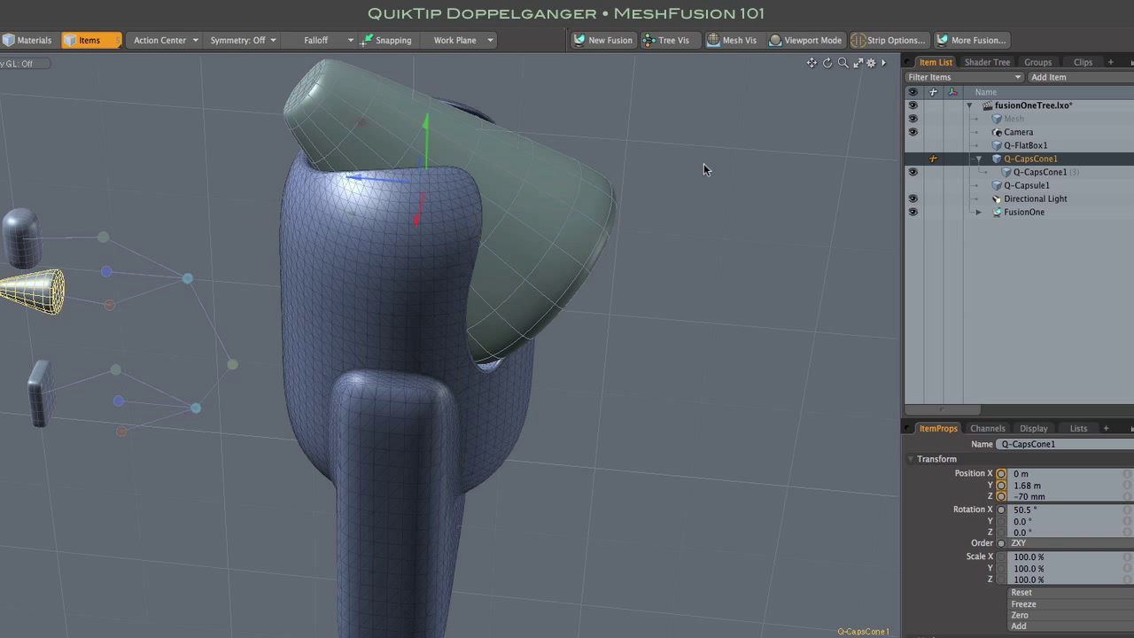
key("q")
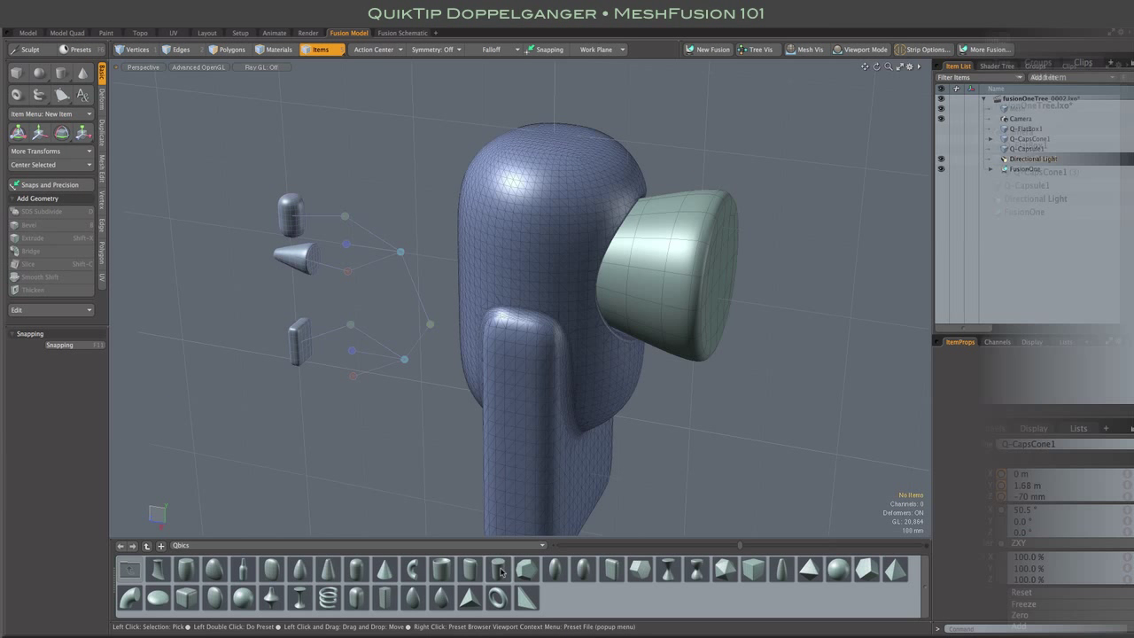
Add a Q-Cylinder1 mesh from the Qbics presets and place it at Y about 1.205 m, Z about -1.415 m.
left_click_drag(498, 567, 596, 530)
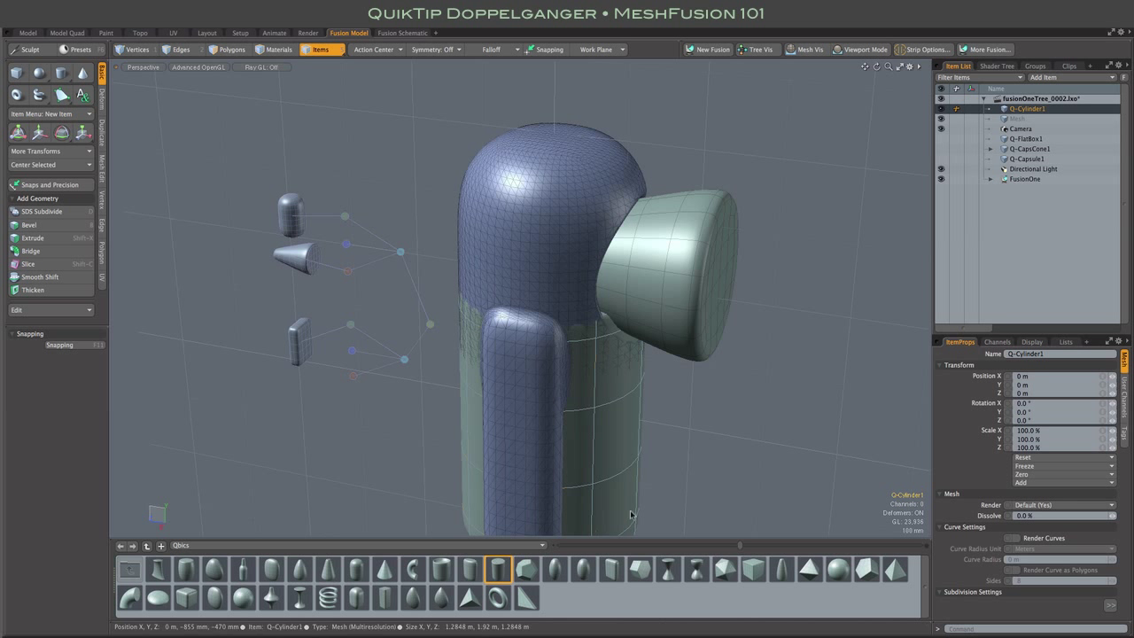
key("w")
left_click_drag(508, 382, 725, 249)
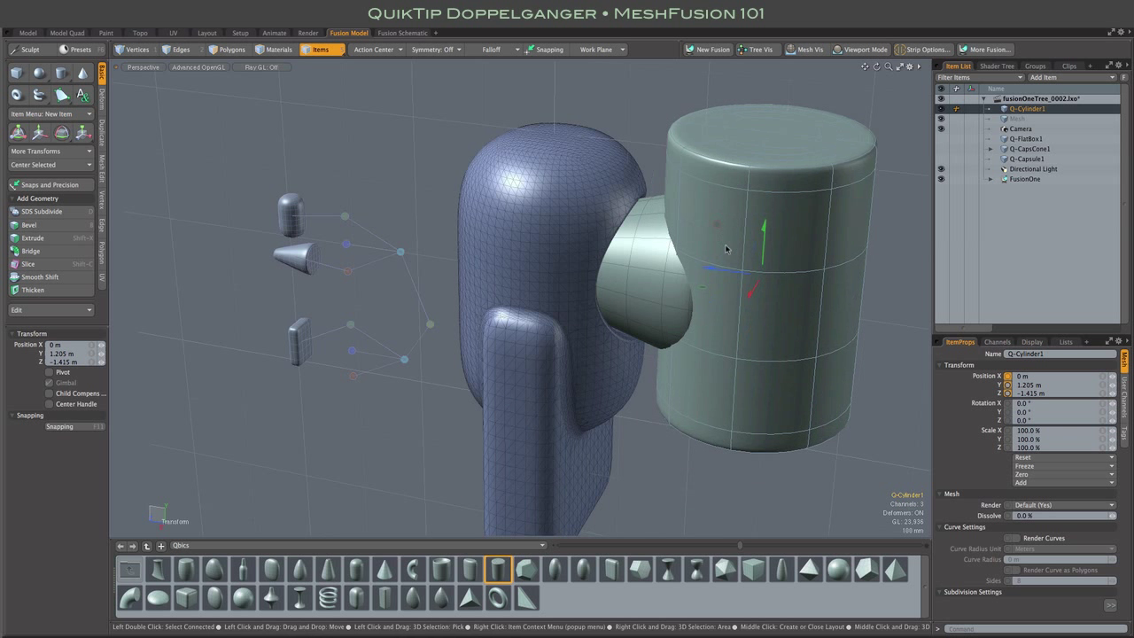
Set the cylinder's X rotation to 90°.
key("e")
left_click(64, 350)
type("90")
key("Tab")
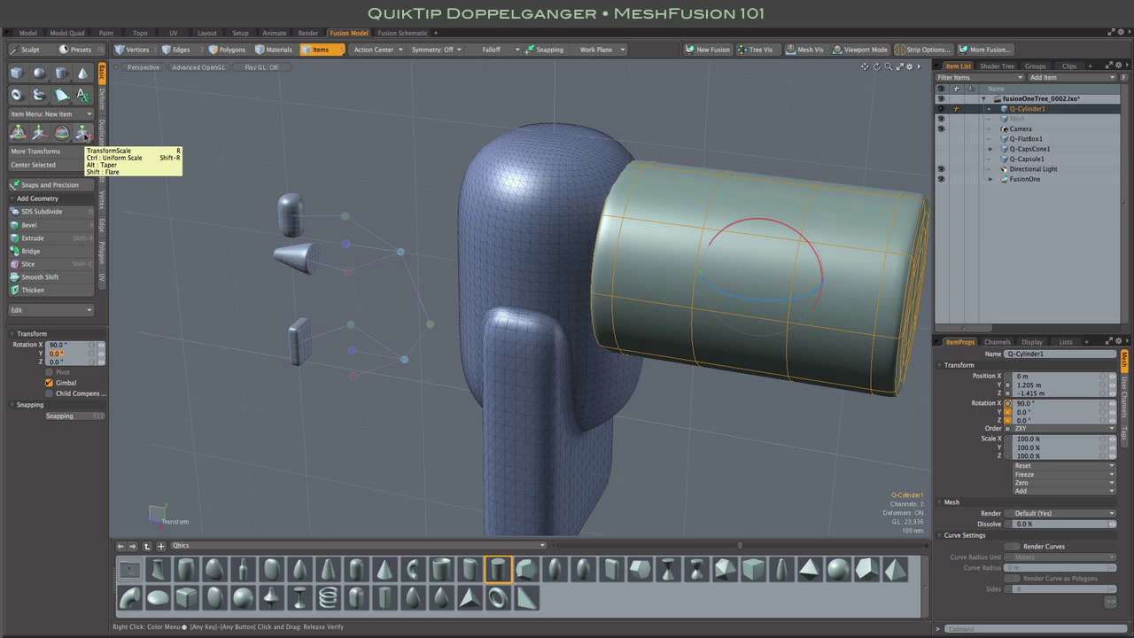
Scale the cylinder uniformly to about 71.5% and move it to Y about 1.15 m, Z about -895 mm.
type("rre")
key("Return")
key("r")
left_click_drag(779, 282, 640, 224)
key("w")
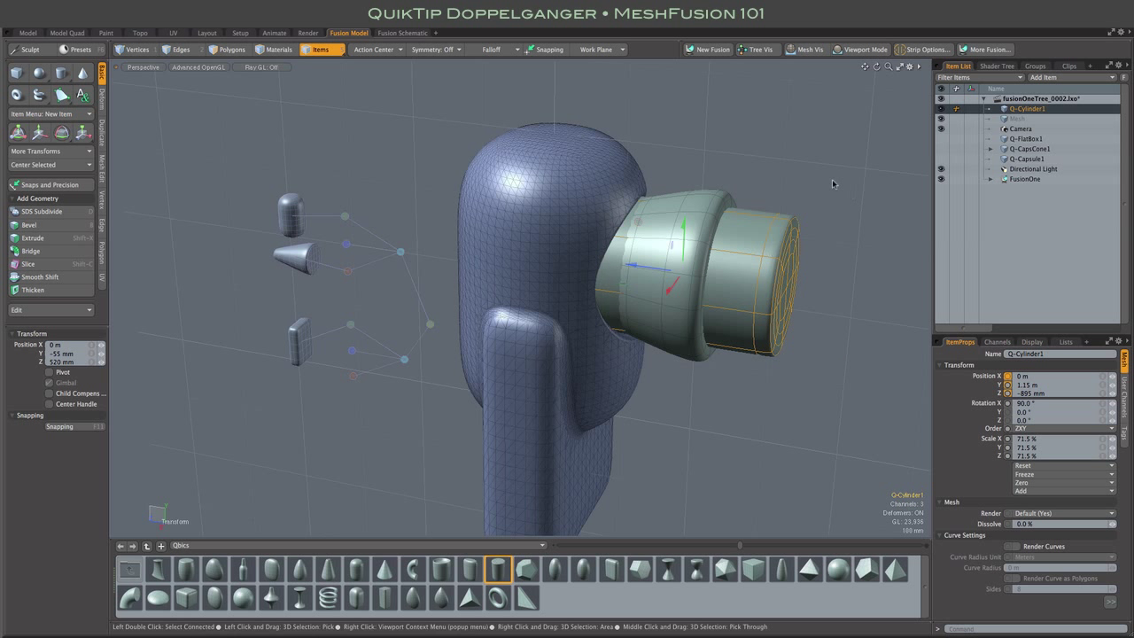
key("q")
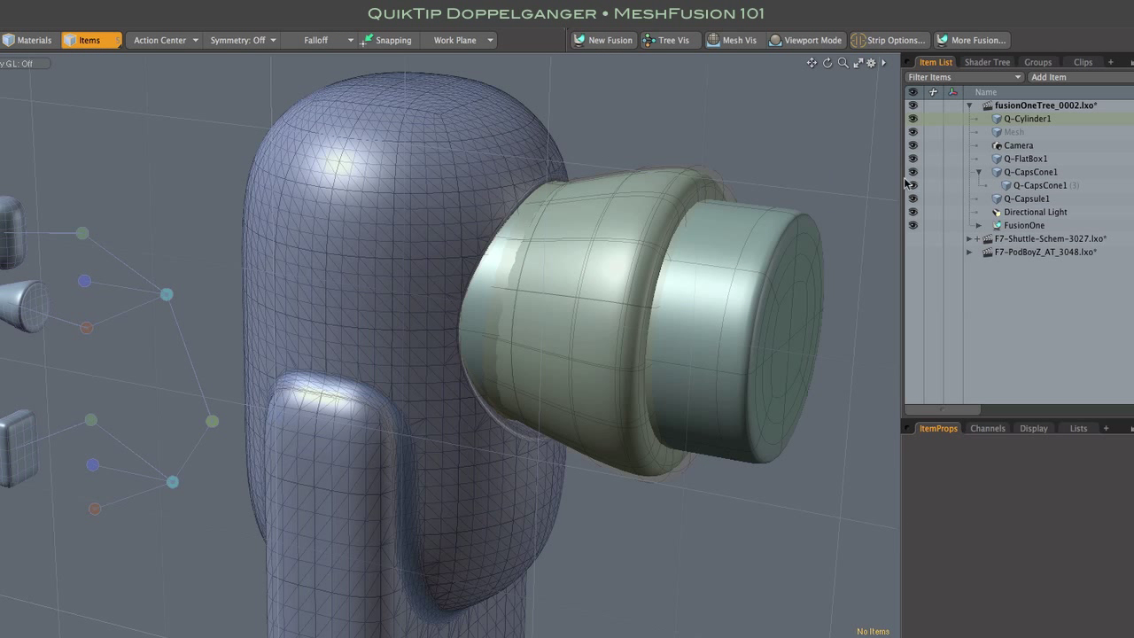
Hide the cone duplicate nested under Q-CapsCone1 and select the parent cone.
left_click(1025, 187)
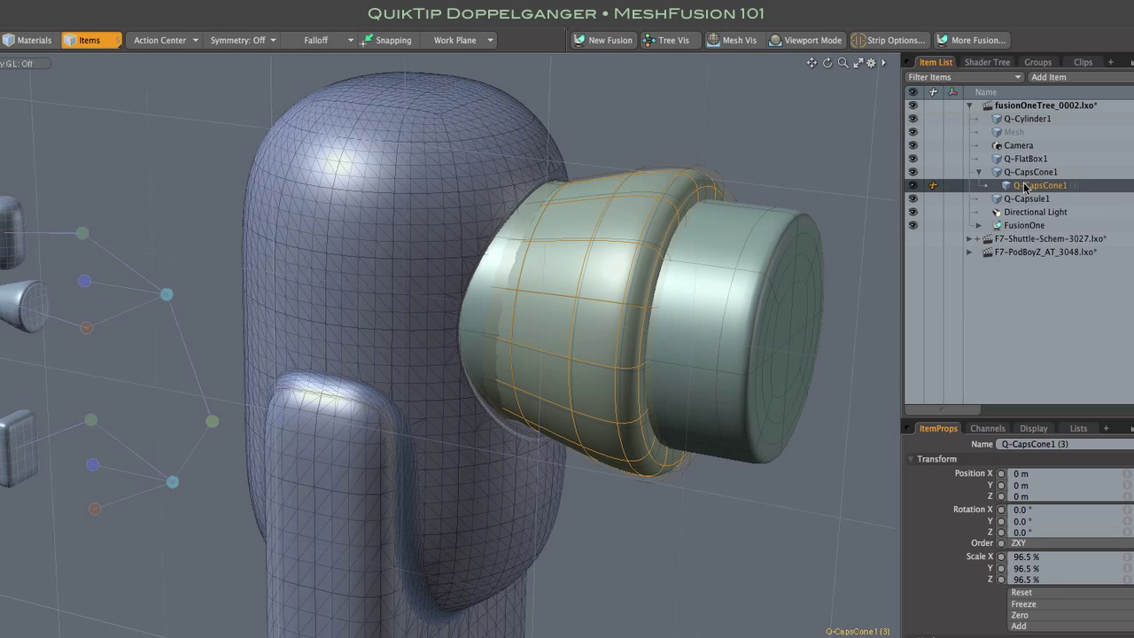
left_click(913, 185)
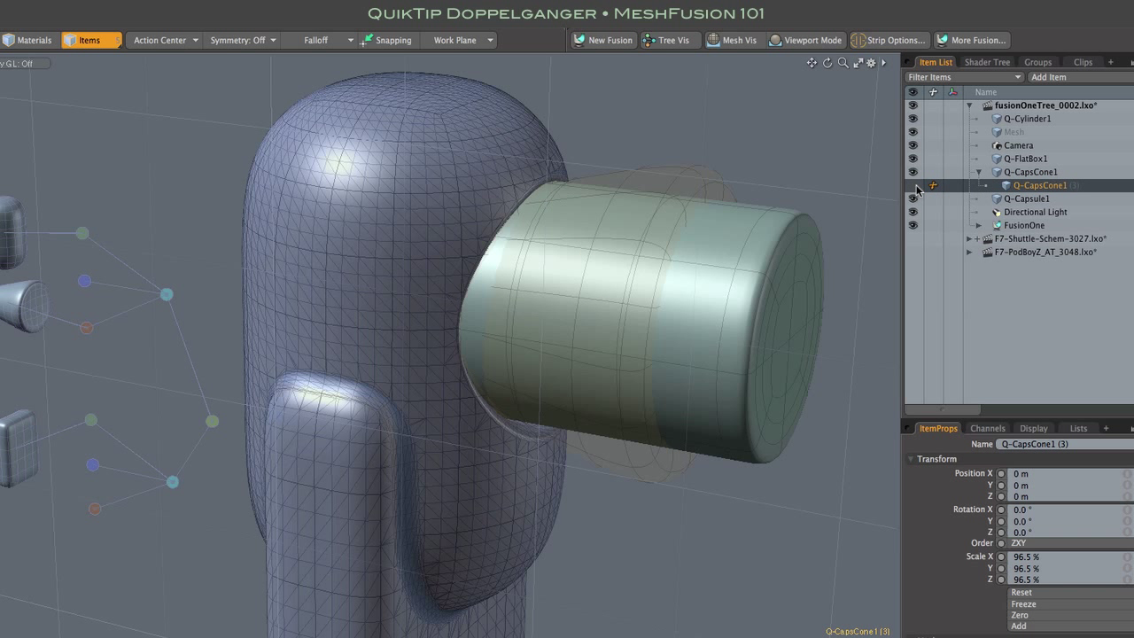
left_click(719, 179)
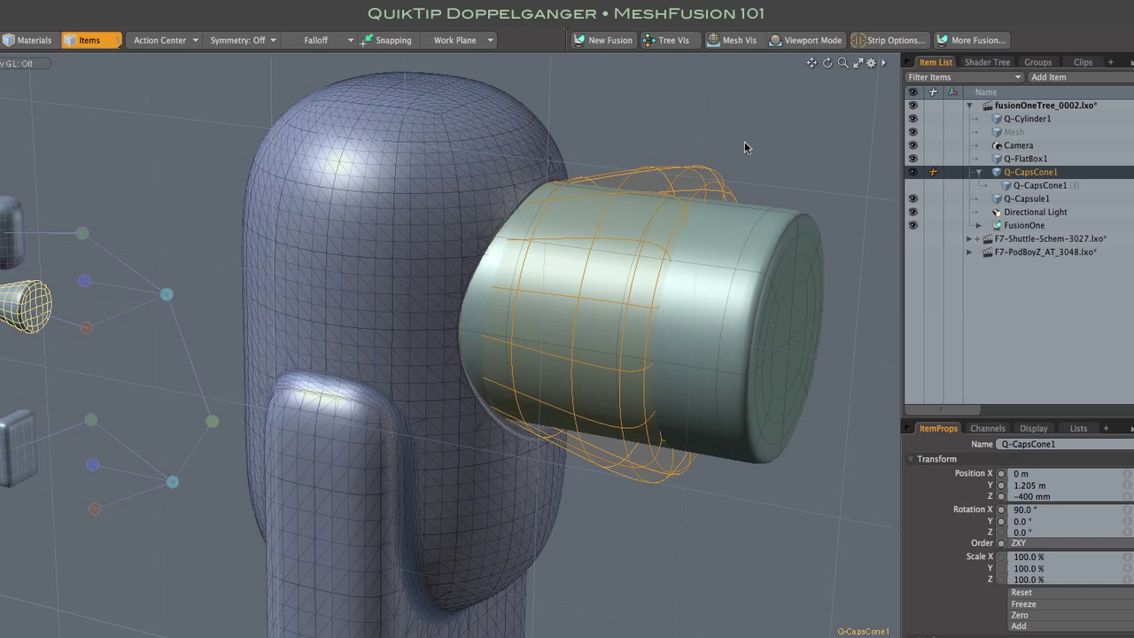
Replace the parent cone trim in the fusion with the Q-Cylinder1 mesh by dropping it onto the cone.
left_click(804, 226)
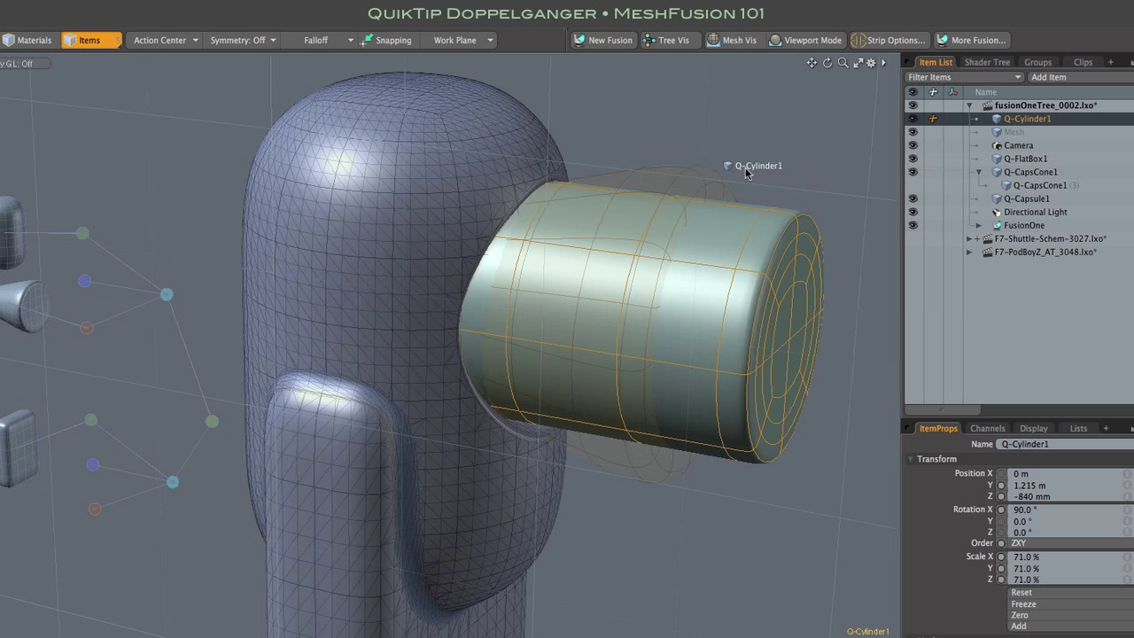
left_click_drag(709, 178, 709, 179)
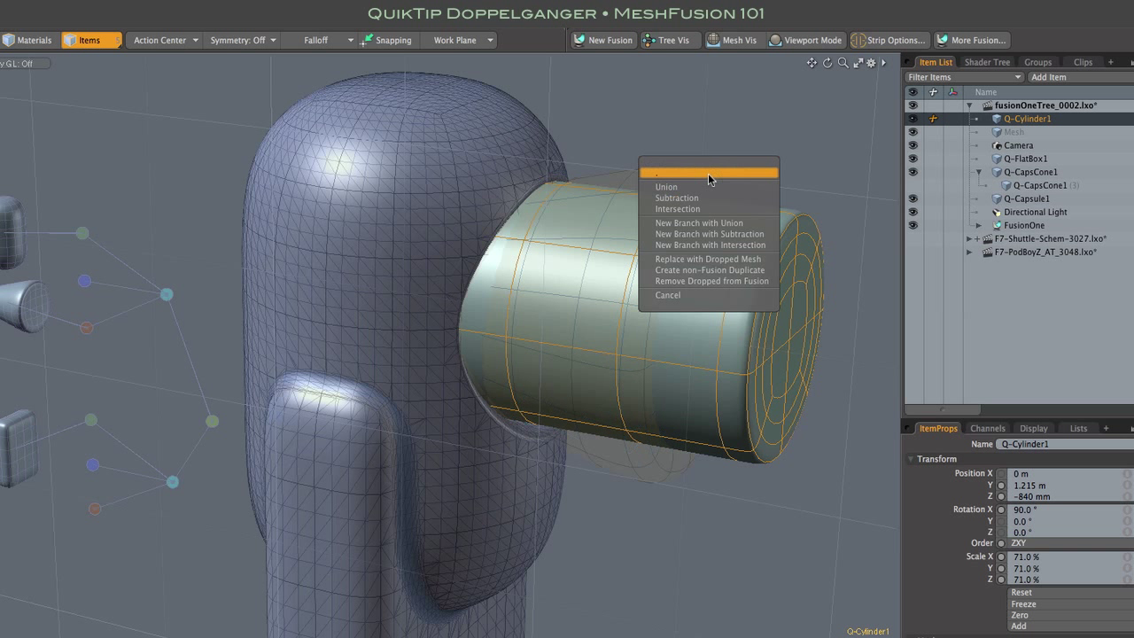
left_click(708, 262)
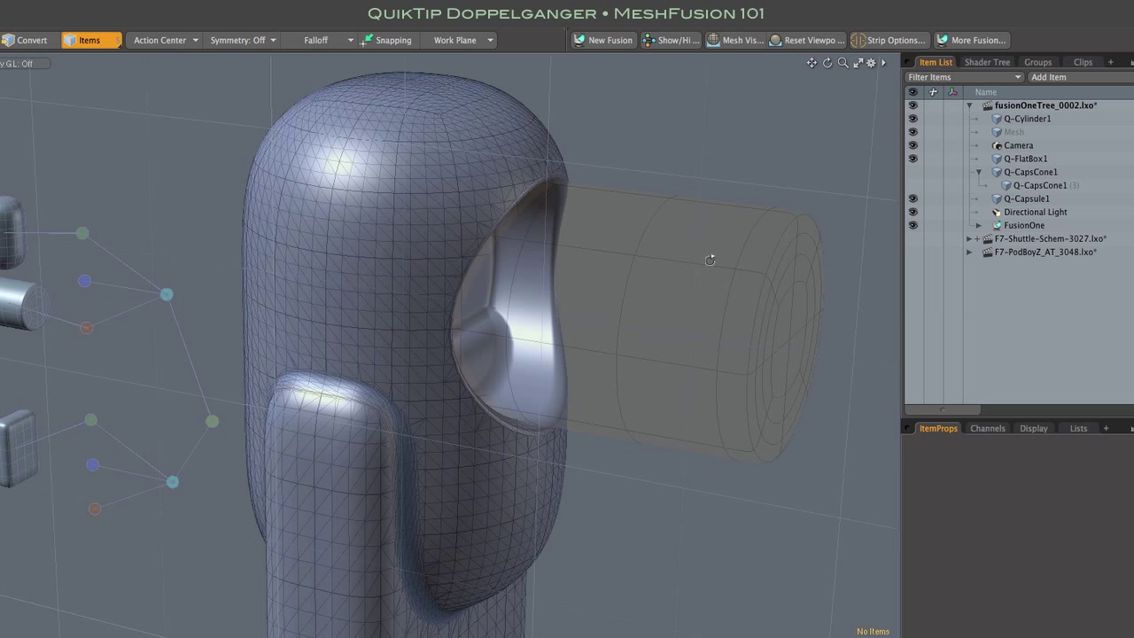
Reposition the cylinder trim in the fused capsule at Y about 1.15 m and Z about -560 mm.
left_click_drag(714, 253, 683, 233, "alt")
left_click(561, 423)
left_click_drag(503, 333, 483, 382)
key("ctrl+z")
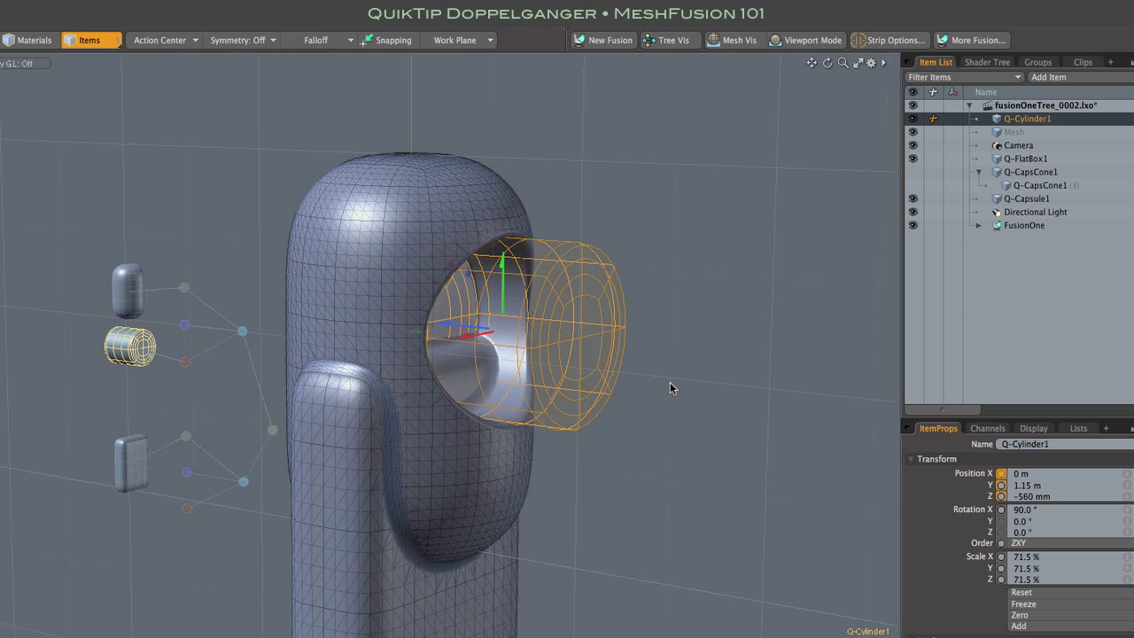
key("space")
Create a non-Fusion duplicate of the Q-Cylinder1 trim mesh and select the duplicate nested under it.
left_click_drag(483, 474, 467, 470)
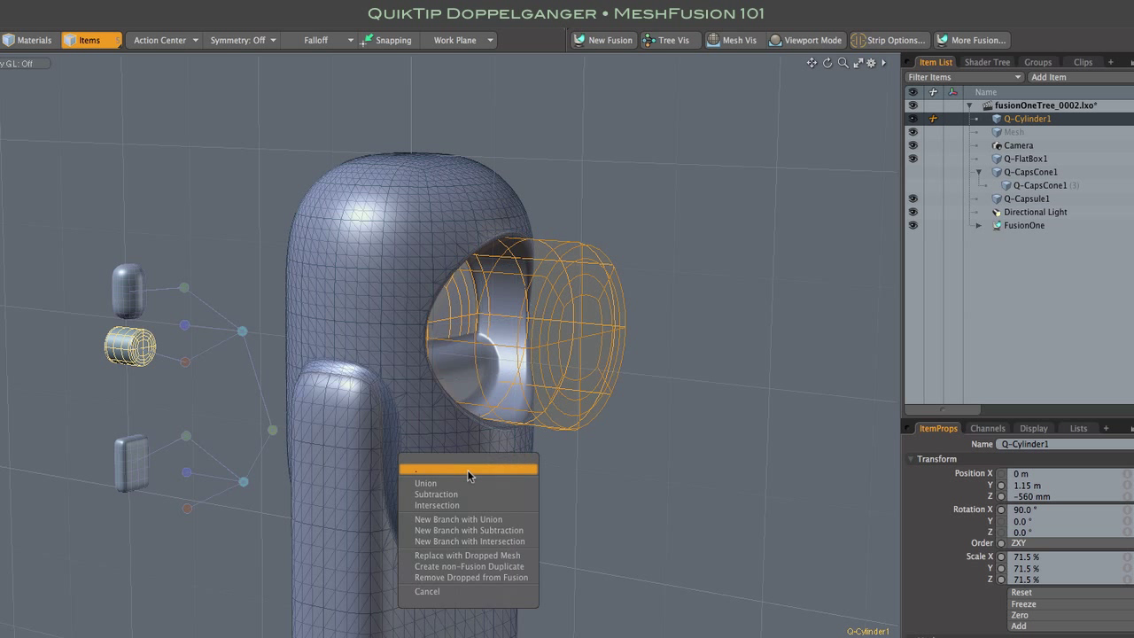
left_click(494, 567)
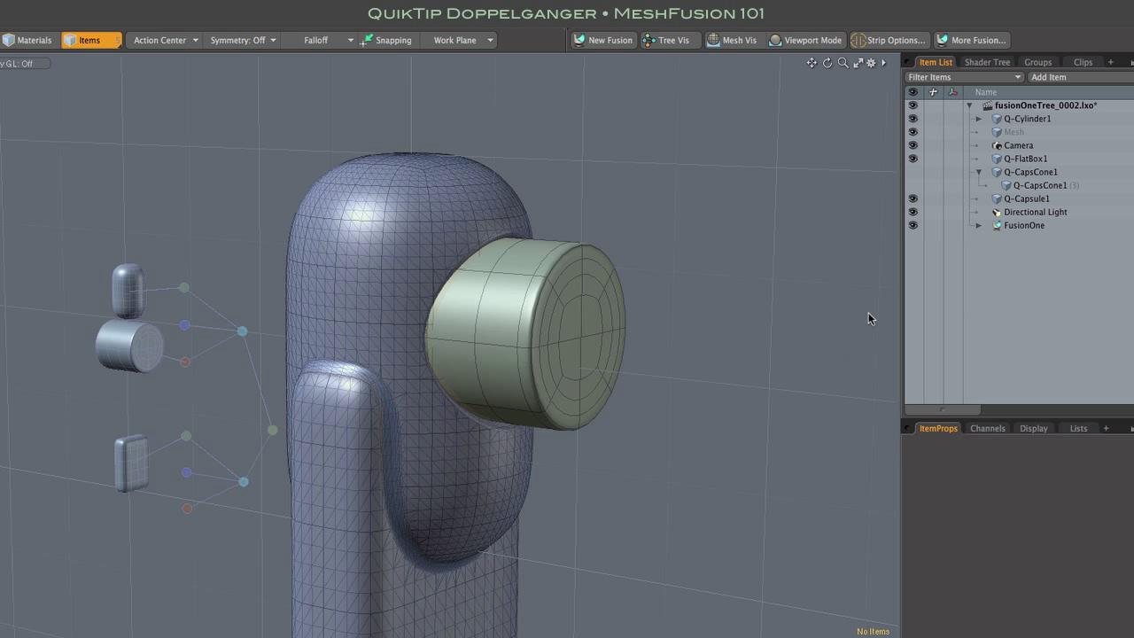
left_click(1029, 131)
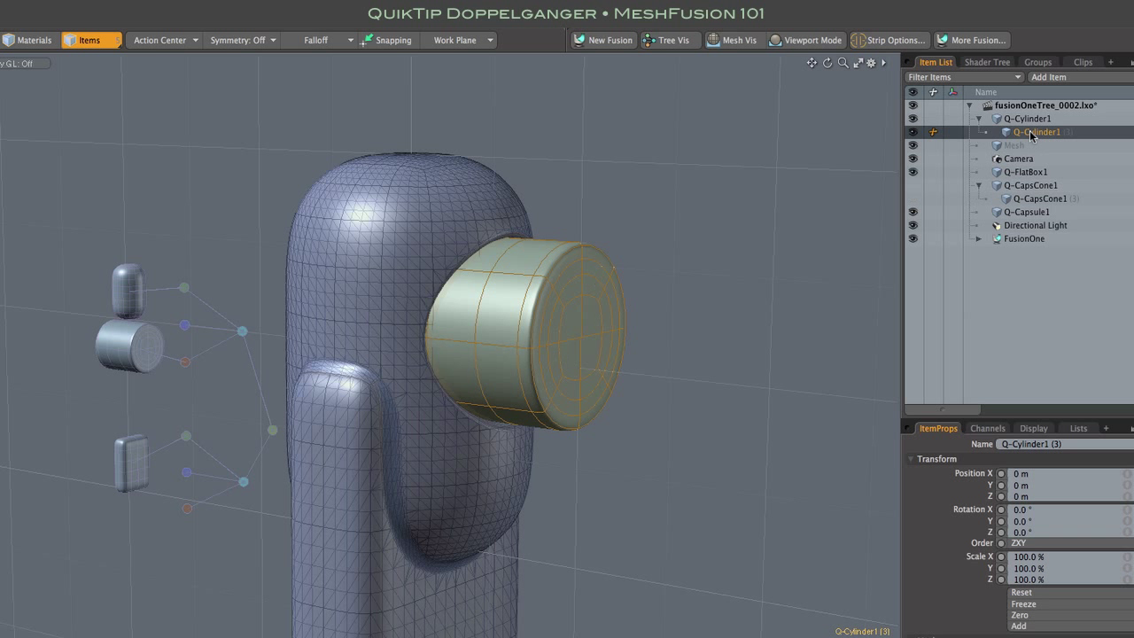
Scale the duplicate cylinder's polygons along its length so that it is shorter than the parent trim.
key("3")
key("r")
left_click_drag(440, 324, 512, 330)
key("5")
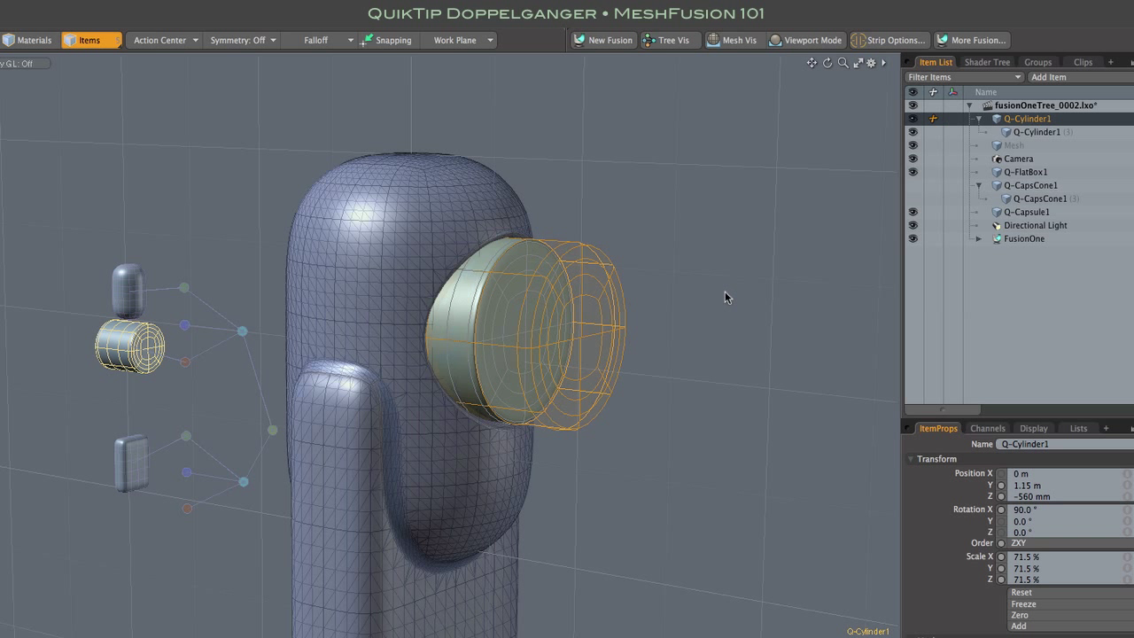
Hide the fusion's source meshes and move the parent cylinder to about X 280 mm, Y 1.515 m, Z -370 mm.
left_click(733, 40)
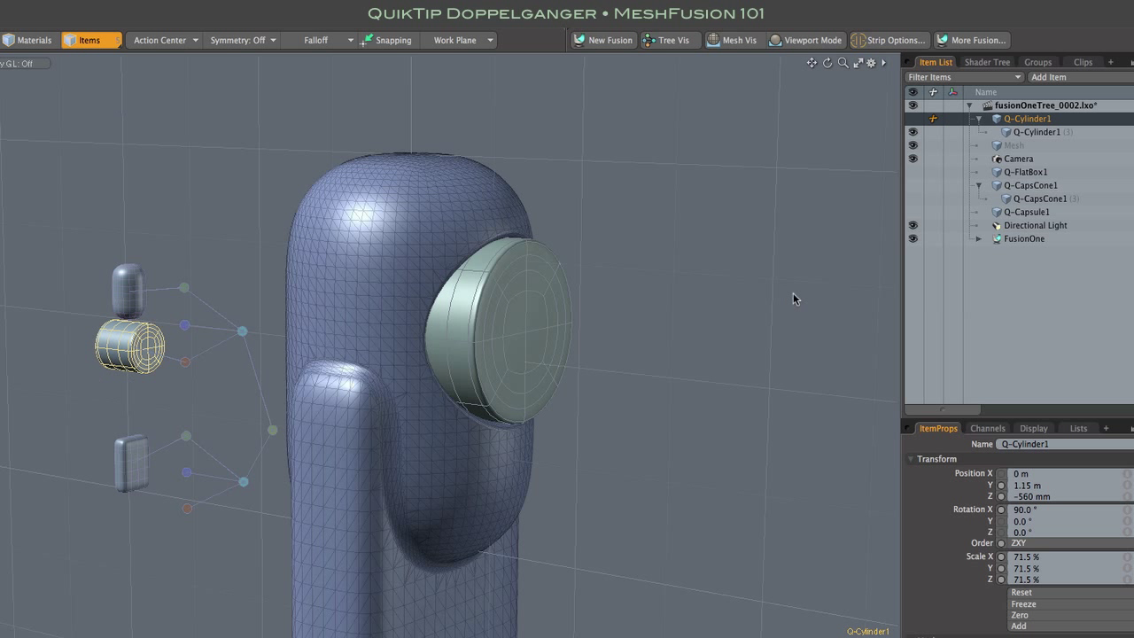
key("w")
left_click_drag(452, 263, 391, 267)
left_click_drag(453, 298, 585, 289, "alt")
left_click_drag(395, 282, 402, 233)
left_click_drag(519, 239, 665, 261, "alt")
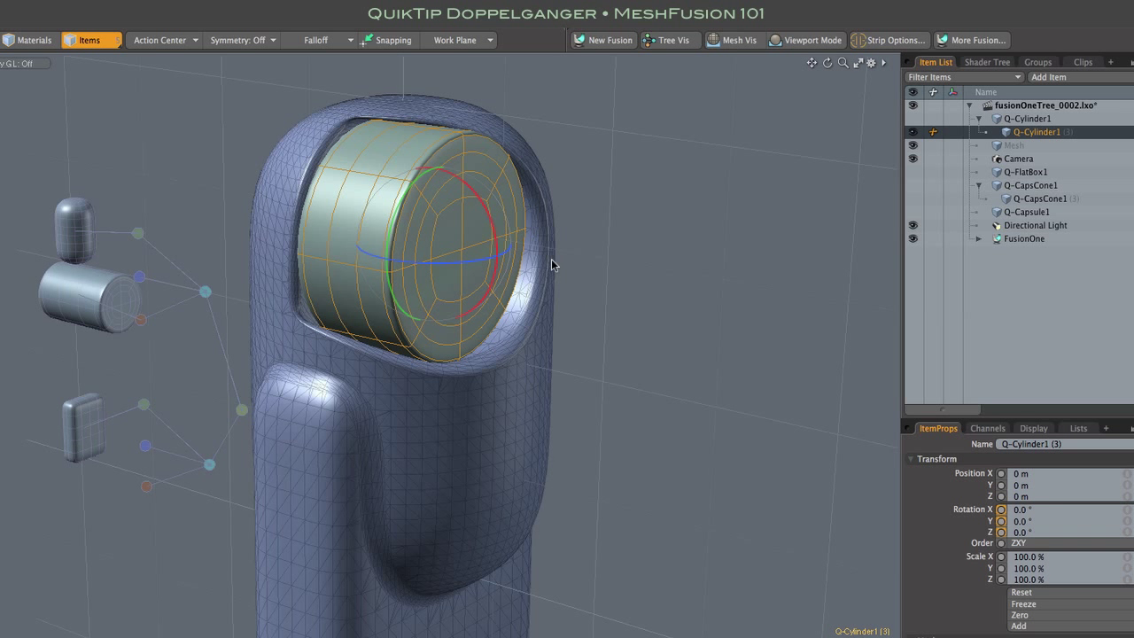
Select the parent mesh Q-Cylinder1 for rotation instead of its nested duplicate.
left_click(956, 118)
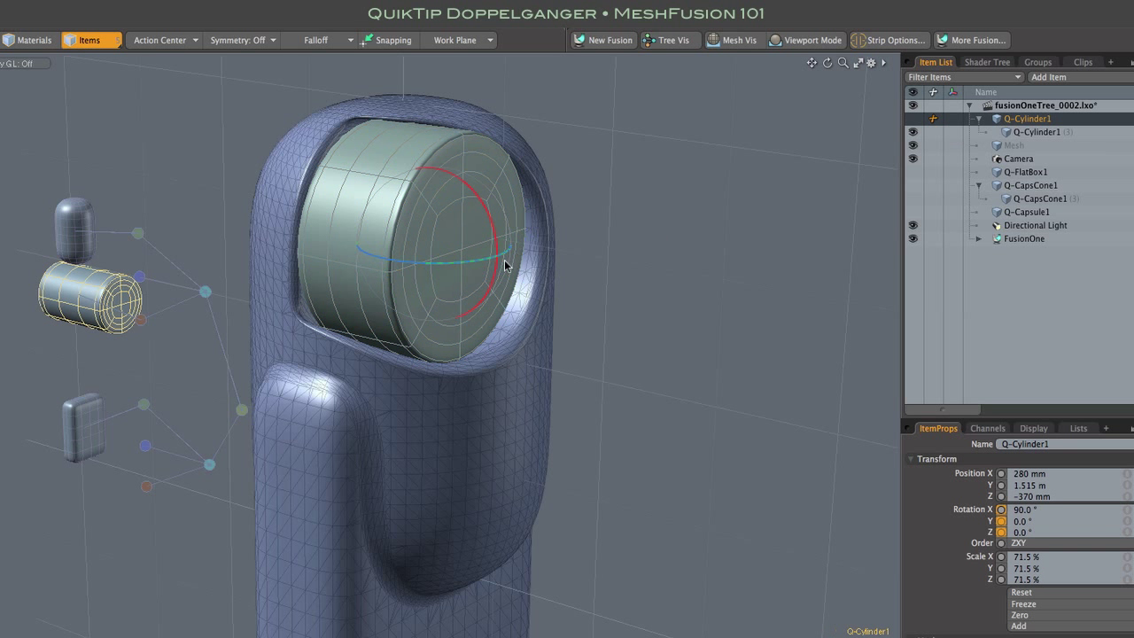